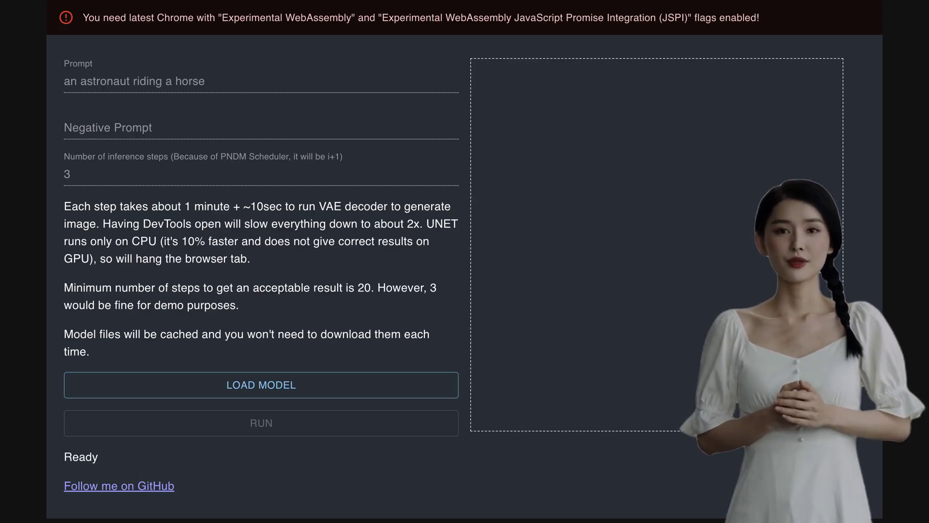
{"action": "scroll", "coordinate": [465, 262], "scroll_direction": "down", "scroll_amount": 1}
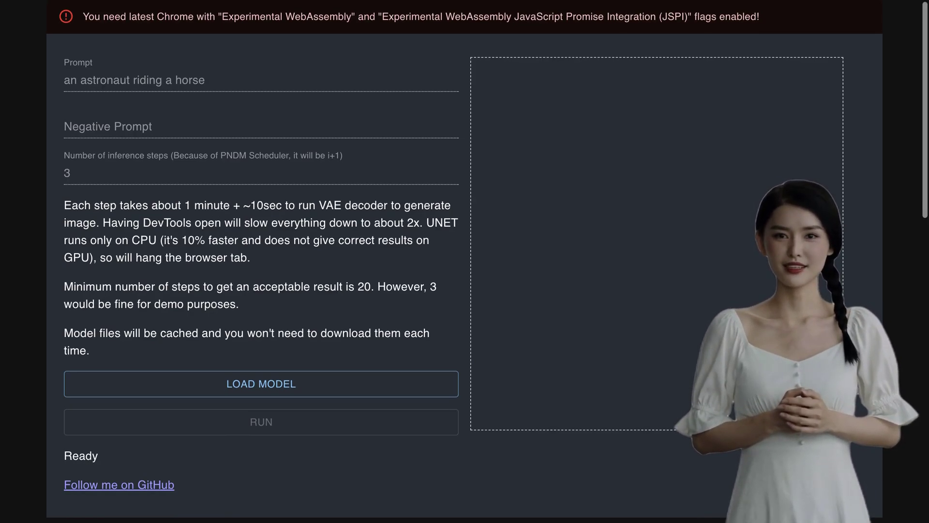